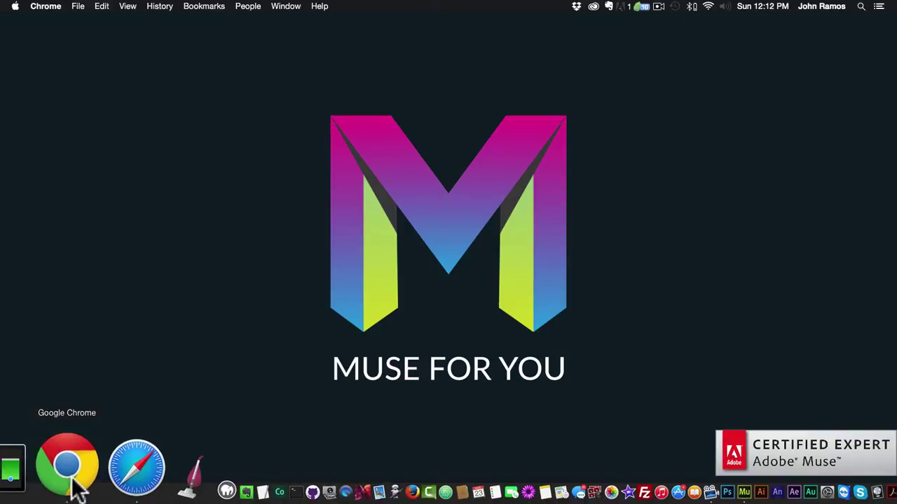
Open museforyoushop.com in a new Chrome tab.
{"action": "left_click", "coordinate": [68, 466]}
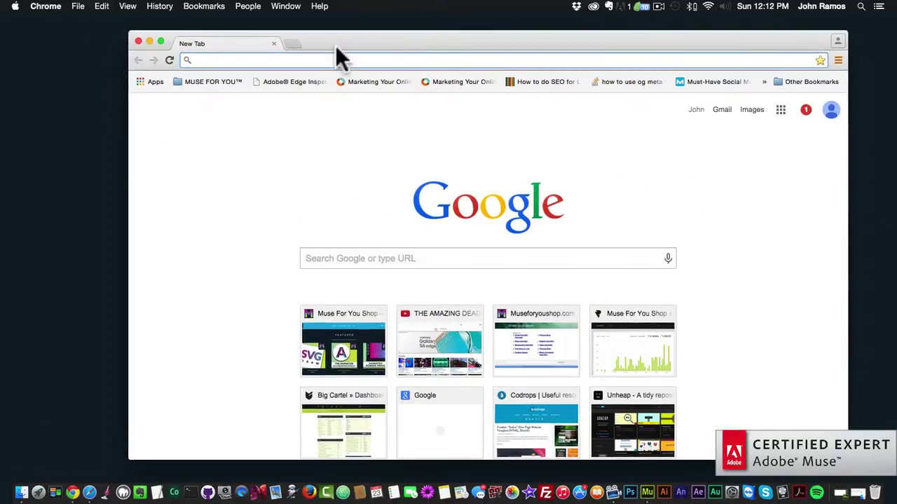
{"action": "left_click", "coordinate": [291, 47]}
{"action": "type", "text": "museforyo"}
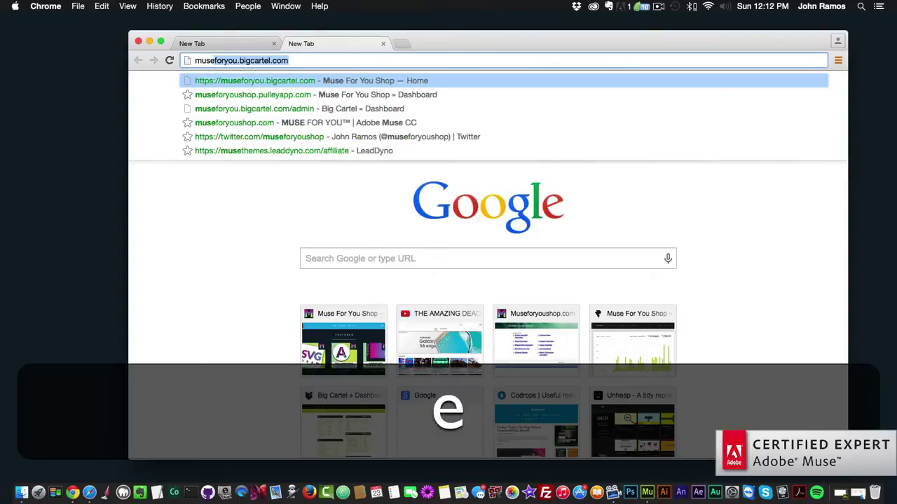
{"action": "type", "text": "ushop.com"}
{"action": "key", "text": "Return"}
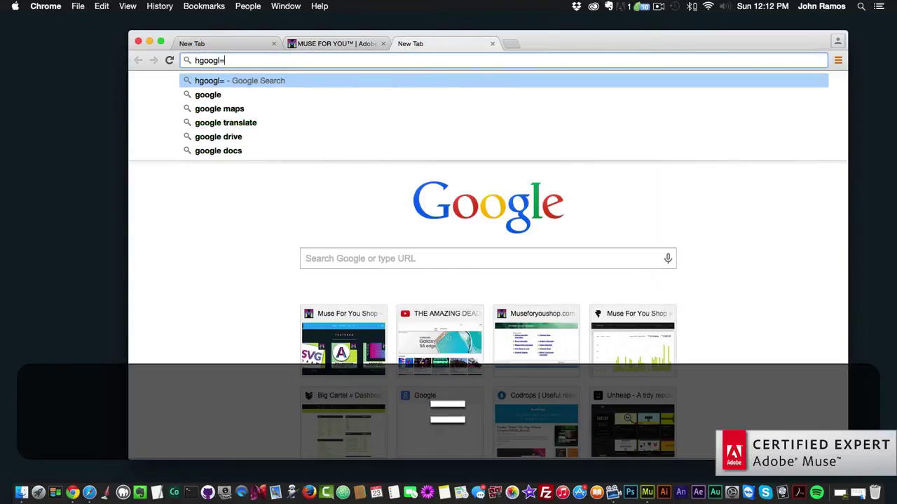
Load the Google homepage, correcting the mistyped address.
{"action": "type", "text": "gl"}
{"action": "key", "text": "BackSpace"}
{"action": "key", "text": "BackSpace"}
{"action": "key", "text": "BackSpace"}
{"action": "key", "text": "BackSpace"}
{"action": "key", "text": "BackSpace"}
{"action": "key", "text": "BackSpace"}
{"action": "type", "text": "googl"}
{"action": "key", "text": "Return"}
Return to the Muse For You tab and dismiss the SVG Draw widget announcement.
{"action": "left_click", "coordinate": [341, 43]}
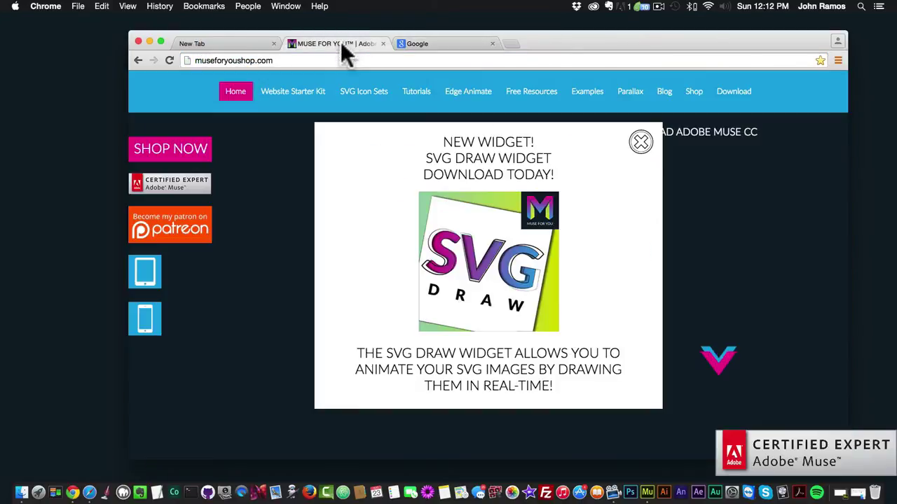
{"action": "left_click", "coordinate": [374, 62]}
{"action": "left_click", "coordinate": [295, 62]}
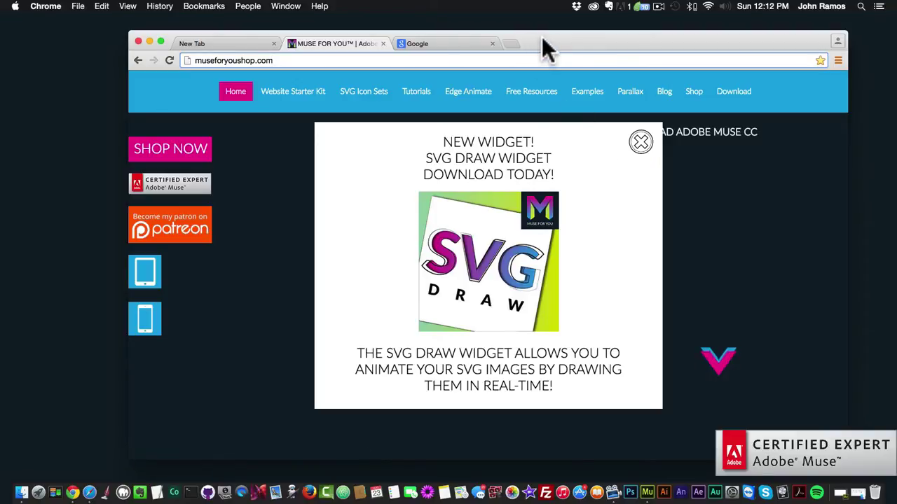
{"action": "left_click", "coordinate": [640, 144]}
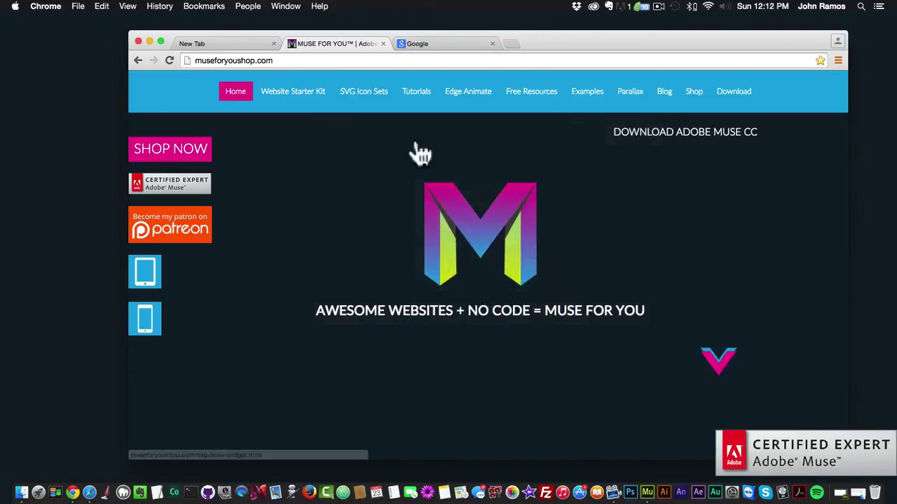
Follow the Website Starter Kit's Bluehost hosting offer to the get started now plans page.
{"action": "left_click", "coordinate": [298, 106]}
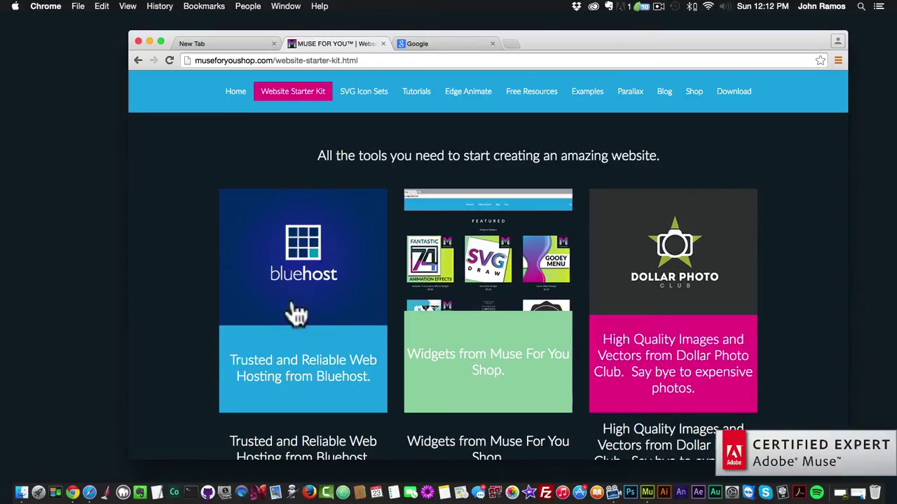
{"action": "left_click", "coordinate": [306, 272]}
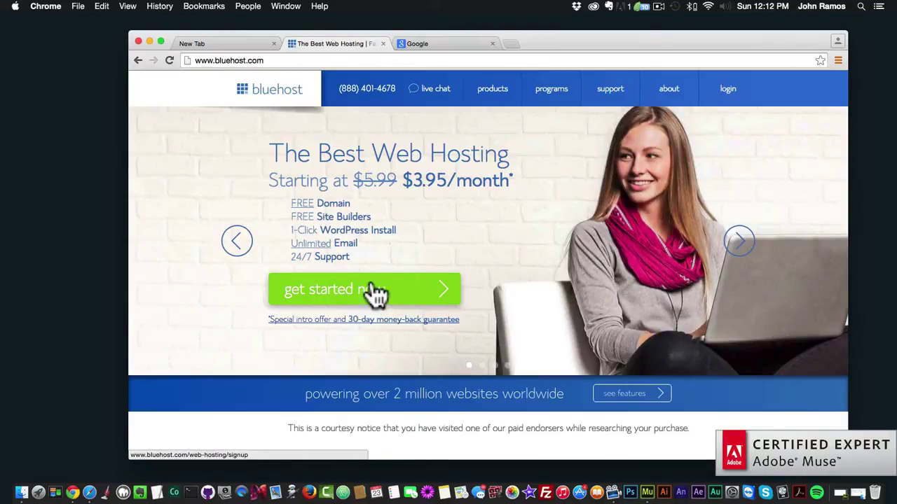
{"action": "left_click", "coordinate": [353, 294]}
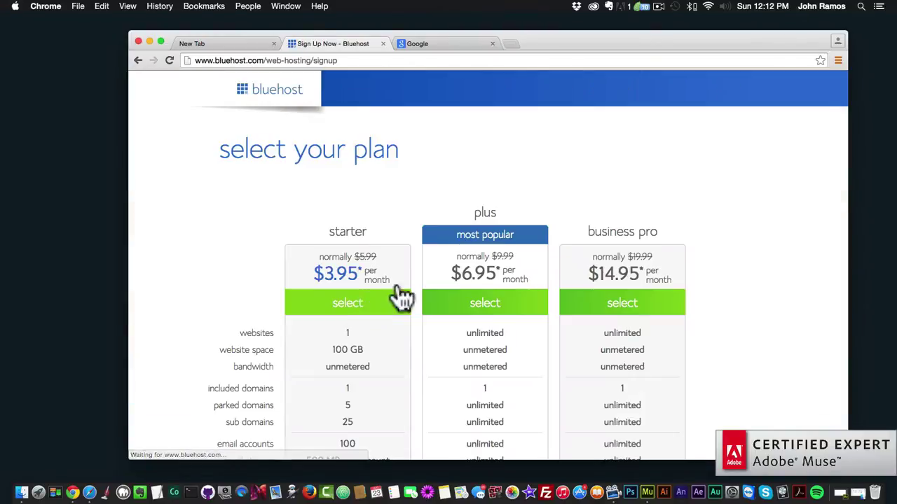
Scroll through the Bluehost hosting plan prices, then go back to the Bluehost home page.
{"action": "scroll", "coordinate": [321, 259], "scroll_direction": "down", "scroll_amount": 2}
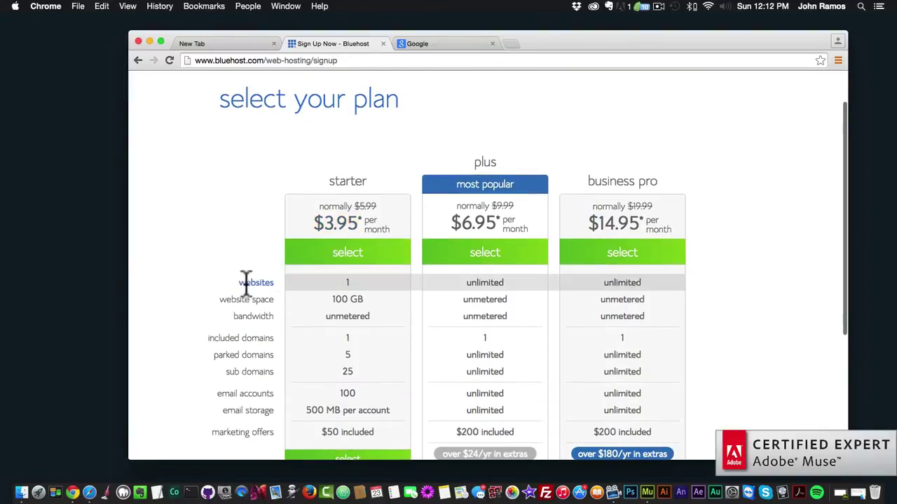
{"action": "scroll", "coordinate": [246, 284], "scroll_direction": "down", "scroll_amount": 3}
{"action": "scroll", "coordinate": [246, 257], "scroll_direction": "up", "scroll_amount": 1}
{"action": "scroll", "coordinate": [252, 266], "scroll_direction": "up", "scroll_amount": 1}
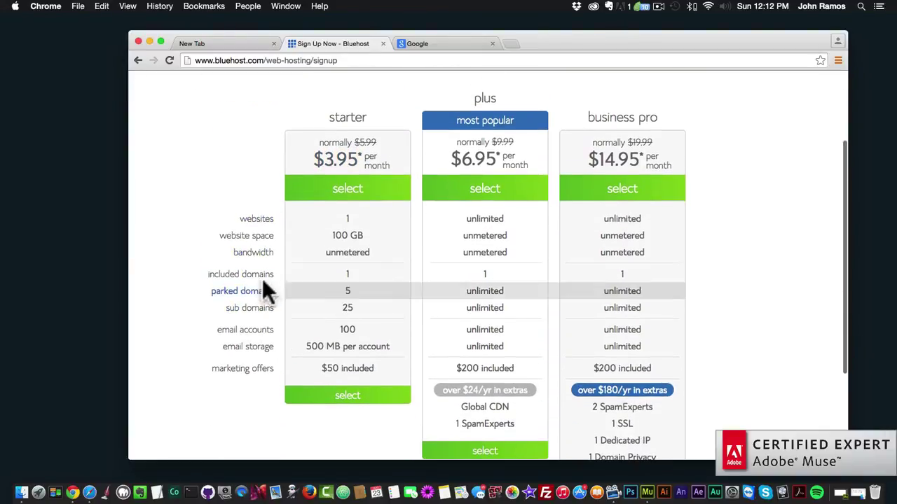
{"action": "scroll", "coordinate": [315, 196], "scroll_direction": "up", "scroll_amount": 1}
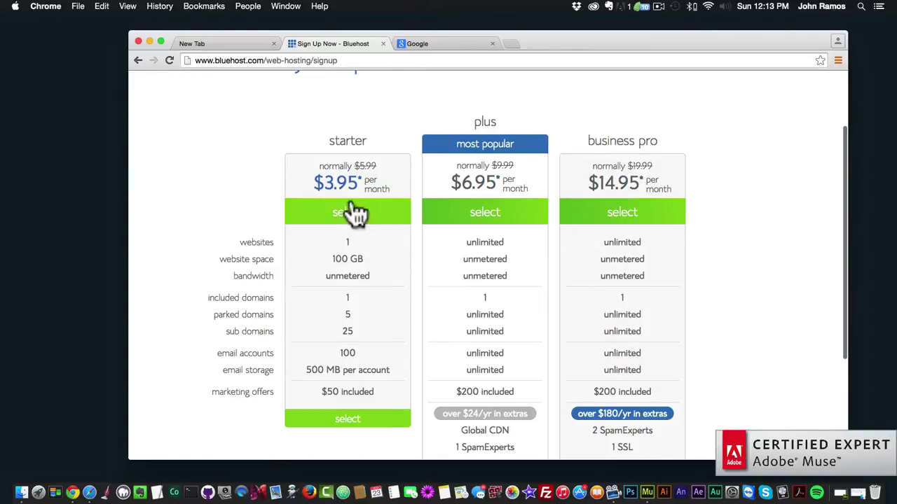
{"action": "scroll", "coordinate": [317, 200], "scroll_direction": "up", "scroll_amount": 3}
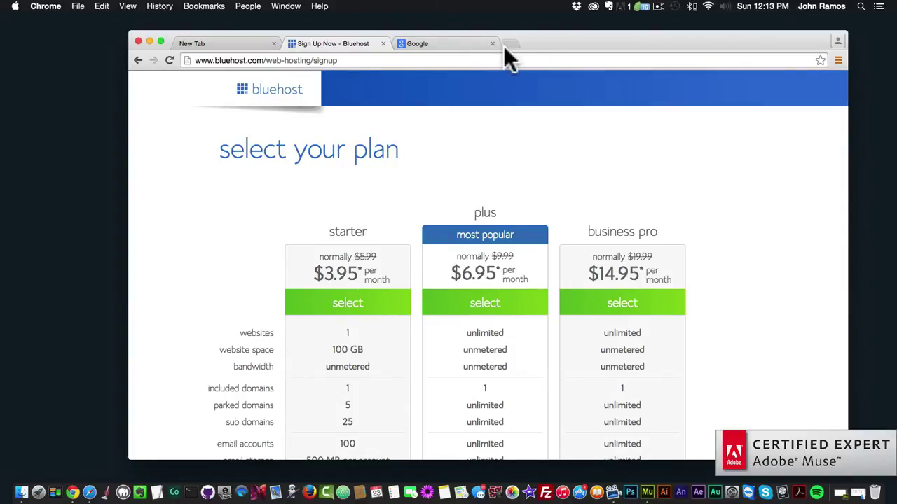
{"action": "left_click_drag", "start_coordinate": [550, 40], "coordinate": [540, 36]}
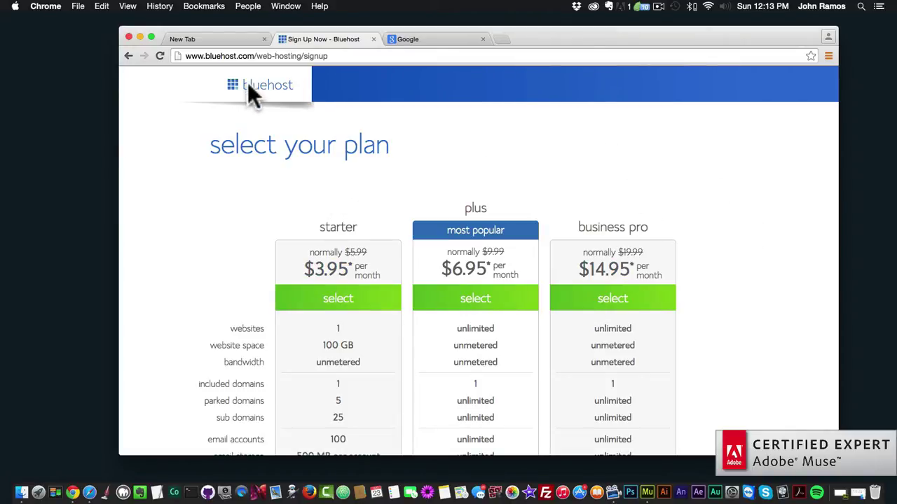
{"action": "left_click", "coordinate": [129, 56]}
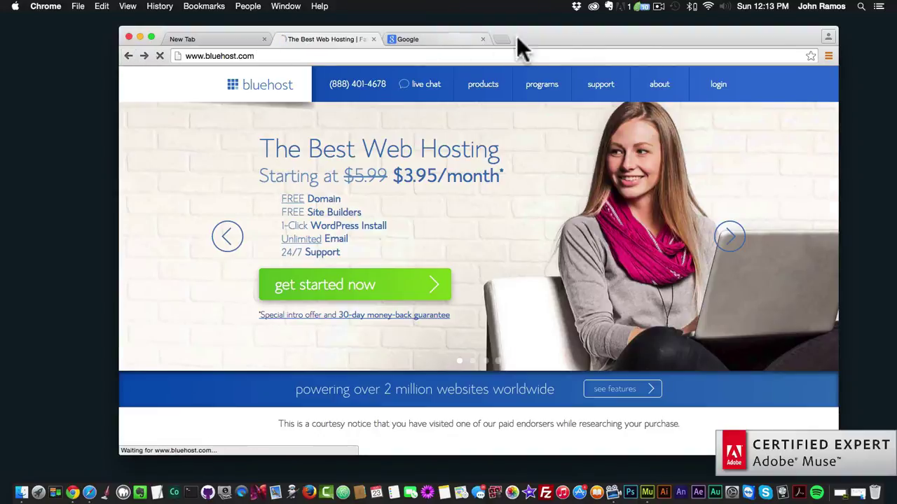
{"action": "left_click_drag", "start_coordinate": [553, 35], "coordinate": [530, 35]}
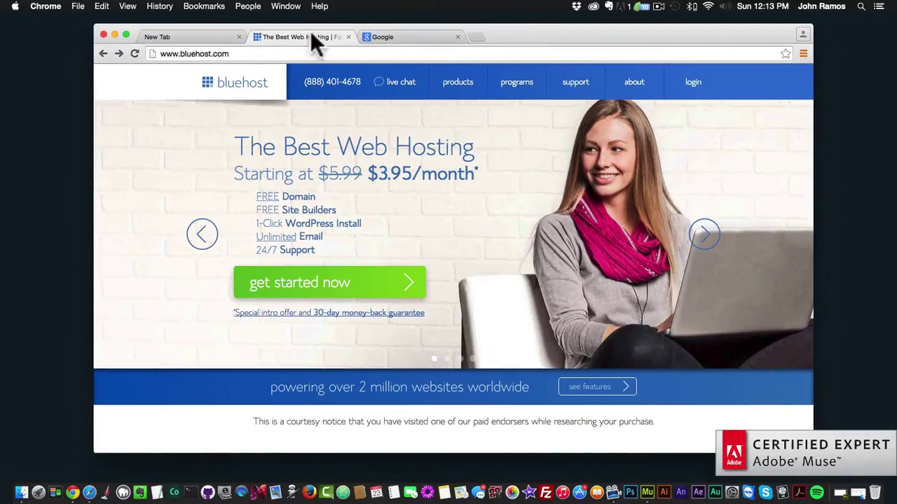
Minimize Chrome and launch Adobe Illustrator.
{"action": "left_click", "coordinate": [115, 34]}
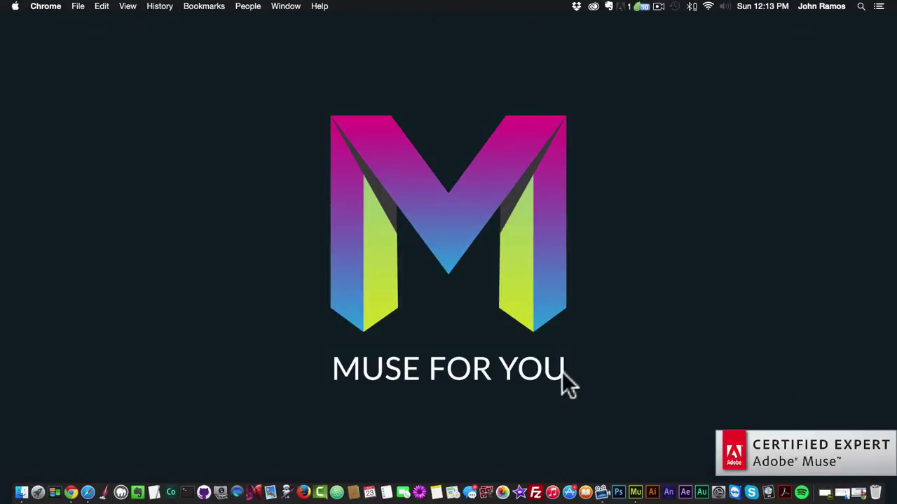
{"action": "left_click", "coordinate": [661, 488]}
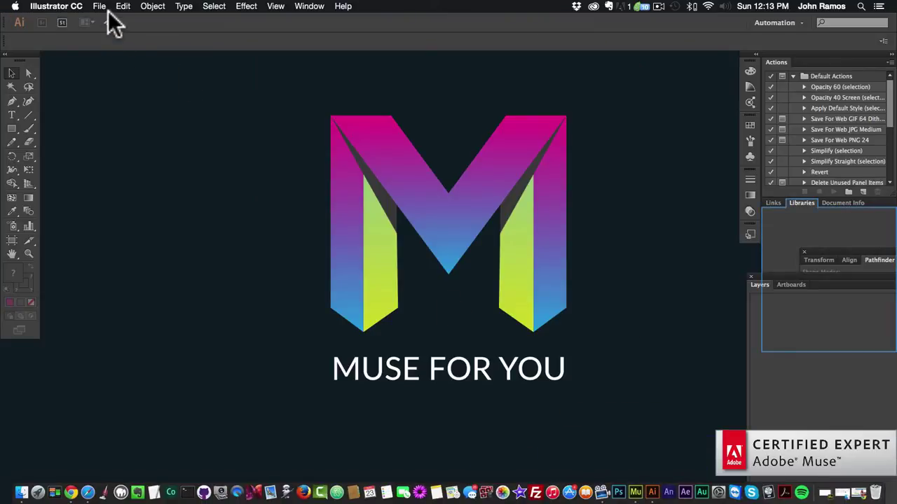
{"action": "left_click", "coordinate": [101, 7]}
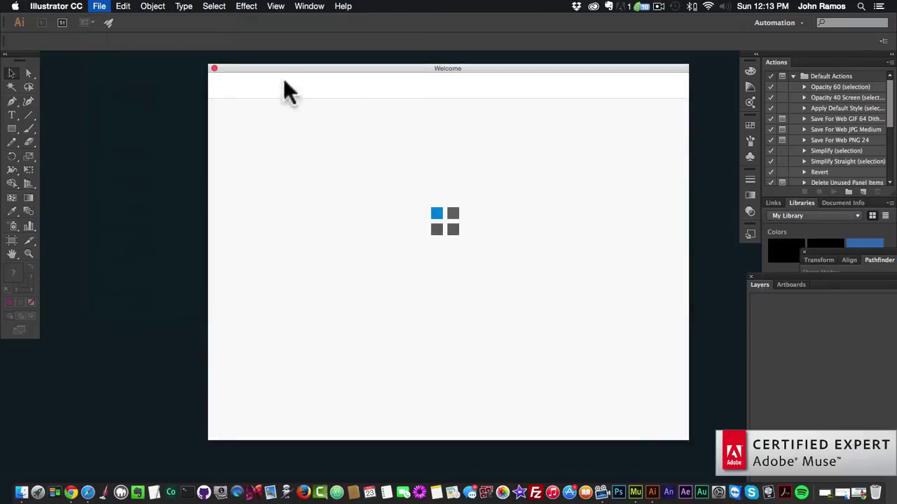
Create a new document 960 px wide and 2000 px tall.
{"action": "key", "text": "super+n"}
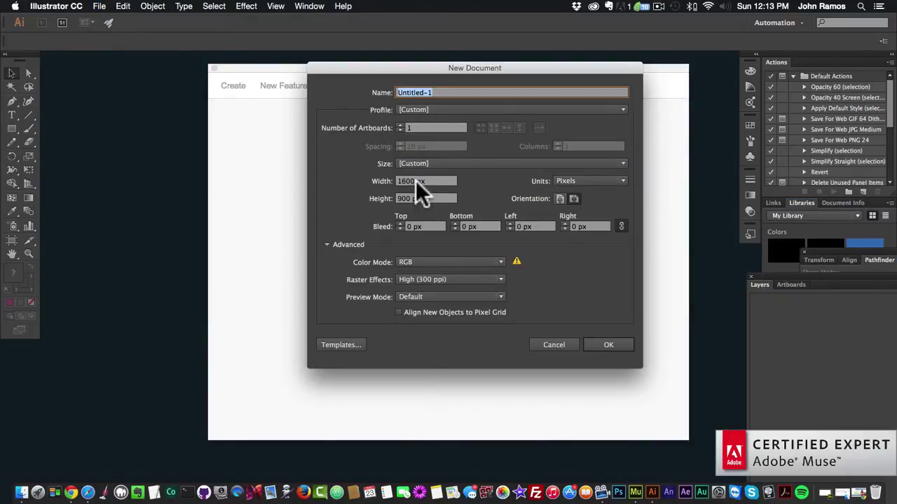
{"action": "left_click", "coordinate": [415, 181]}
{"action": "type", "text": "960"}
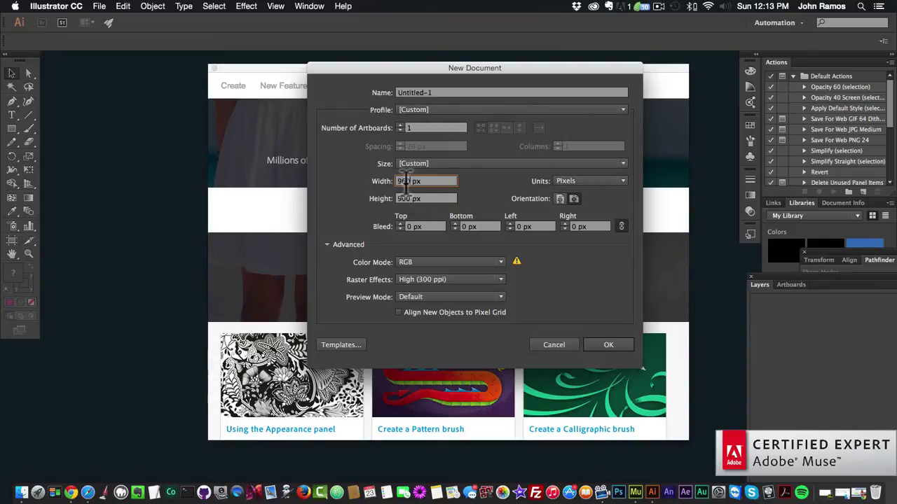
{"action": "key", "text": "Tab"}
{"action": "type", "text": "20"}
{"action": "key", "text": "Return"}
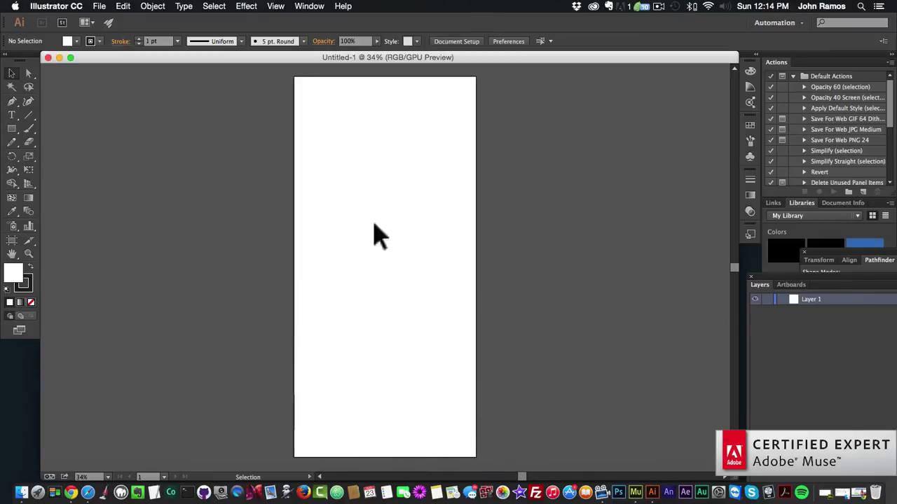
Draw a header rectangle at the top of the artboard and fill it black.
{"action": "left_click", "coordinate": [12, 129]}
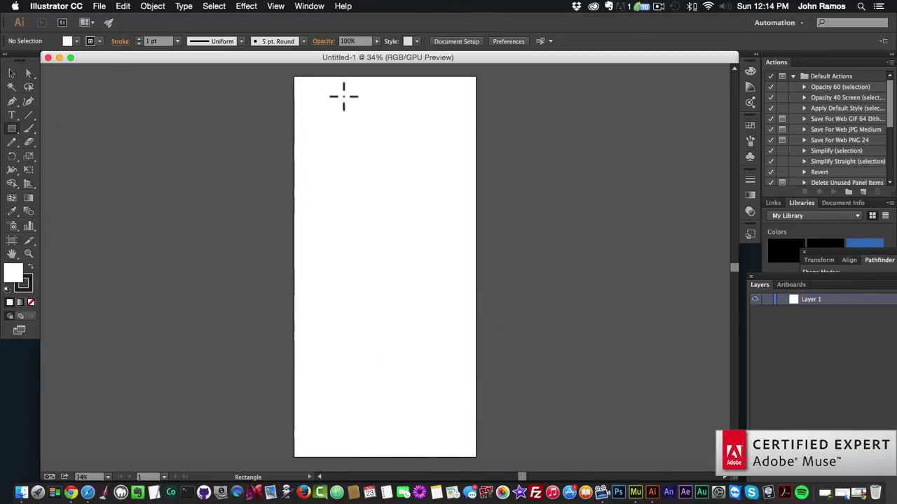
{"action": "left_click_drag", "start_coordinate": [294, 77], "coordinate": [476, 166]}
{"action": "left_click", "coordinate": [11, 73]}
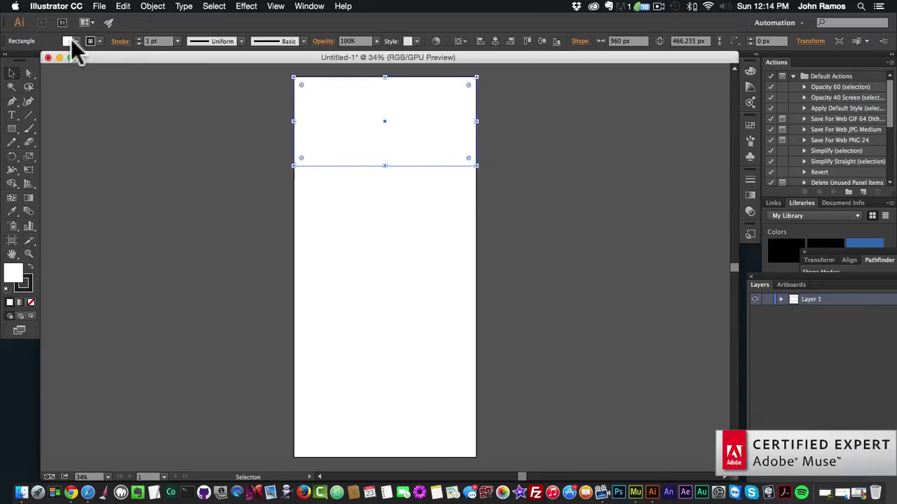
{"action": "left_click", "coordinate": [71, 41]}
{"action": "left_click", "coordinate": [41, 67]}
{"action": "left_click", "coordinate": [268, 187]}
{"action": "left_click", "coordinate": [151, 193]}
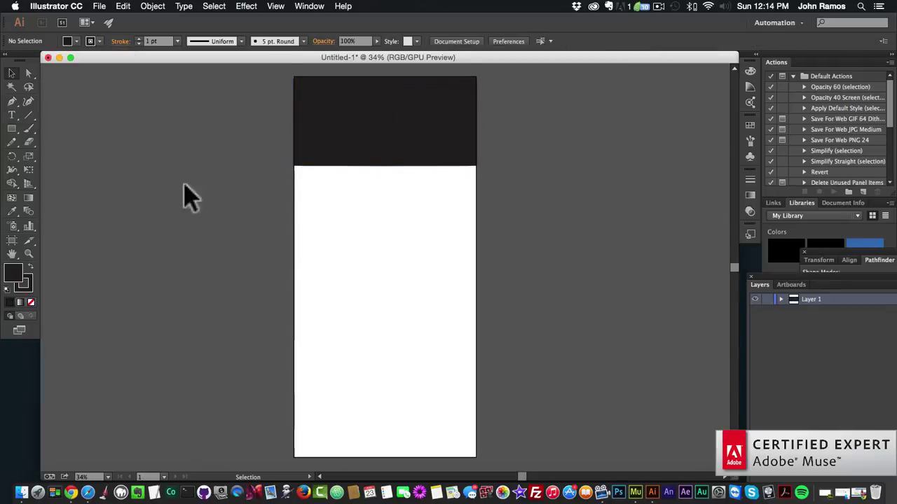
Add a text box below the header containing the title 'My Website'.
{"action": "left_click", "coordinate": [11, 115]}
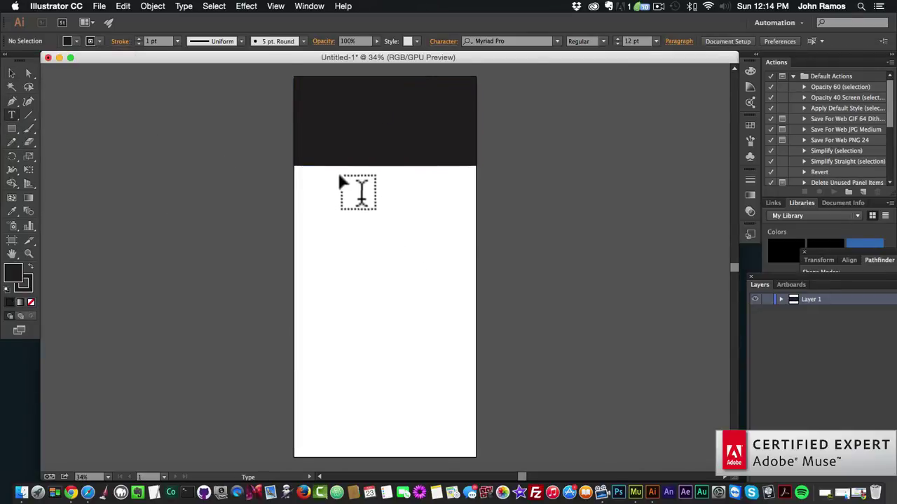
{"action": "left_click_drag", "start_coordinate": [354, 183], "coordinate": [439, 208]}
{"action": "type", "text": "ME"}
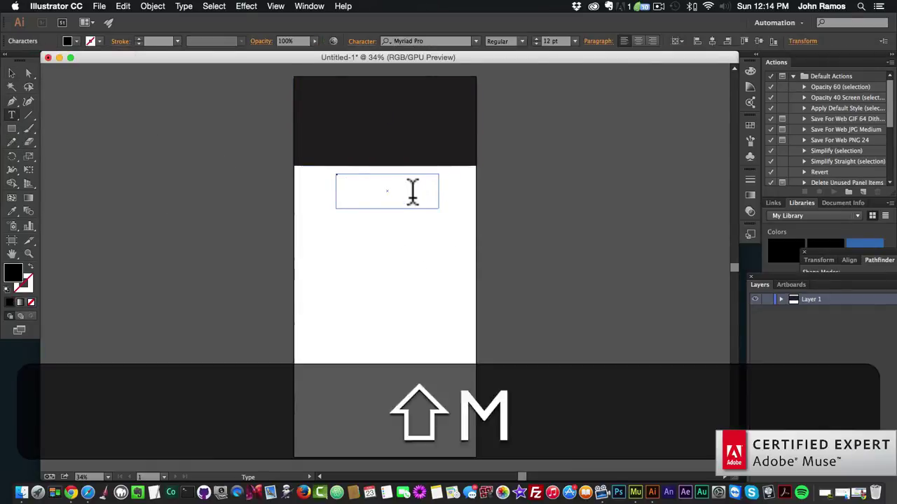
{"action": "key", "text": "BackSpace"}
{"action": "key", "text": "BackSpace"}
{"action": "type", "text": "Ee"}
Make the title 60 pt, centre-aligned, and shorten its text box to fit.
{"action": "key", "text": "super+a"}
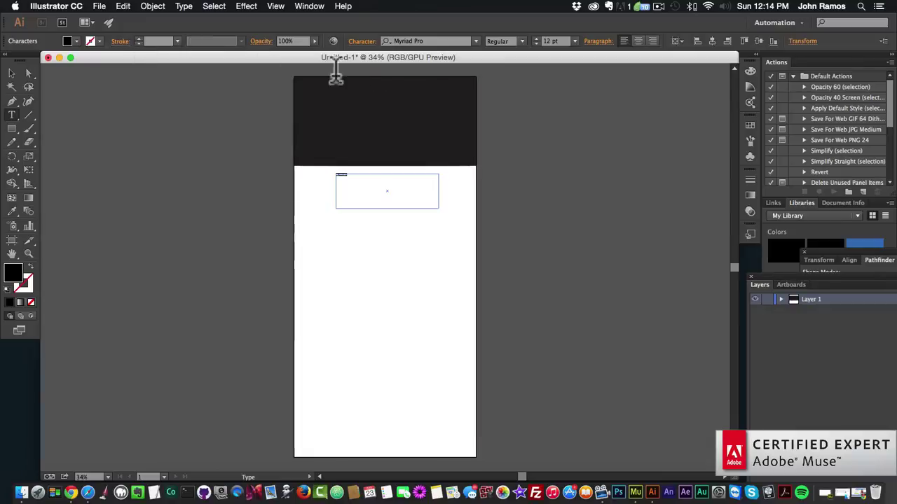
{"action": "left_click", "coordinate": [574, 43]}
{"action": "left_click", "coordinate": [596, 175]}
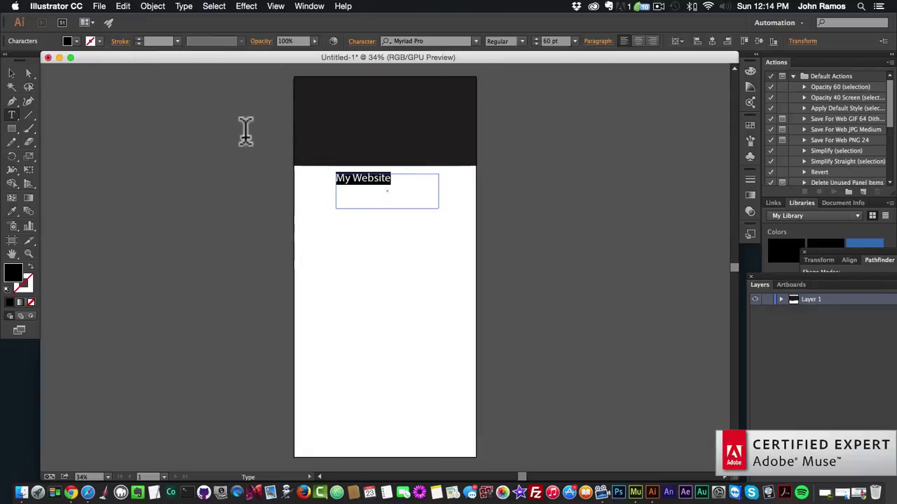
{"action": "left_click", "coordinate": [638, 40]}
{"action": "left_click", "coordinate": [11, 73]}
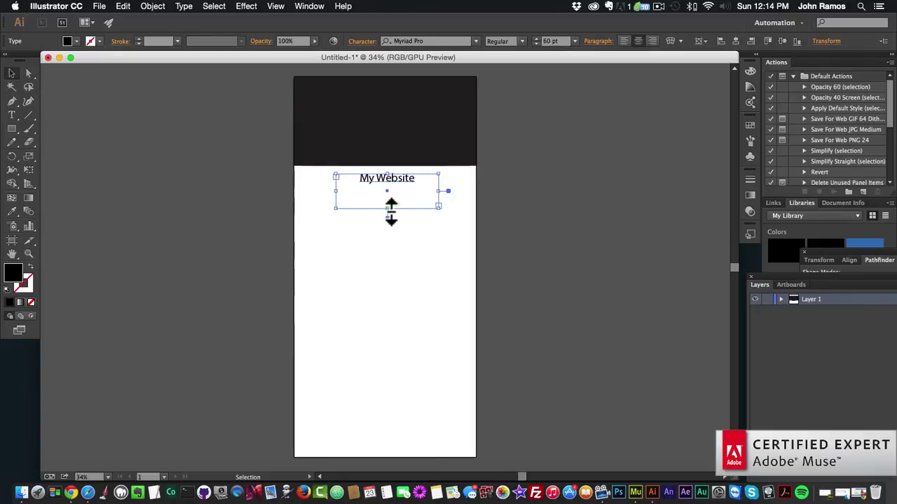
{"action": "left_click_drag", "start_coordinate": [391, 210], "coordinate": [390, 195]}
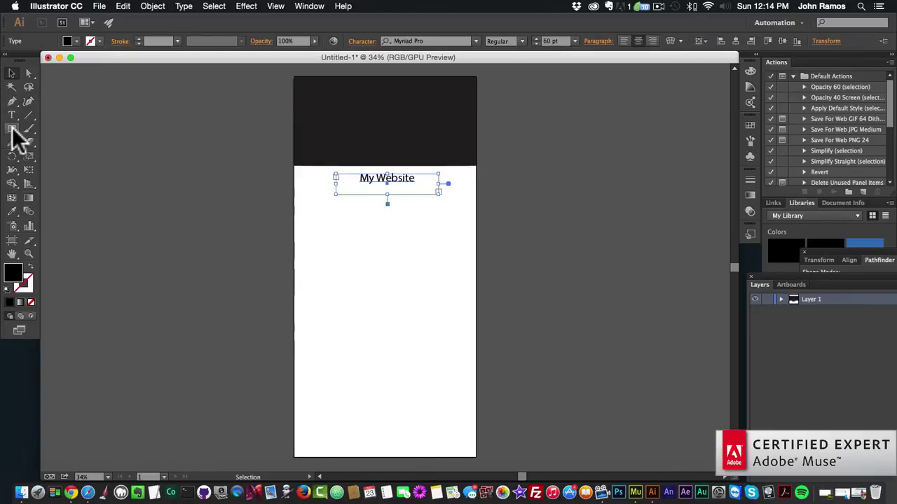
Draw a square below the title on the left side of the page.
{"action": "left_click", "coordinate": [12, 129]}
{"action": "mouse_move", "coordinate": [314, 221]}
{"action": "left_mouse_down"}
{"action": "mouse_move", "coordinate": [394, 280]}
{"action": "mouse_move", "coordinate": [373, 278]}
{"action": "left_mouse_up"}
{"action": "left_click", "coordinate": [11, 73]}
Fill the square yellow and move it up just under the title.
{"action": "double_click", "coordinate": [14, 274]}
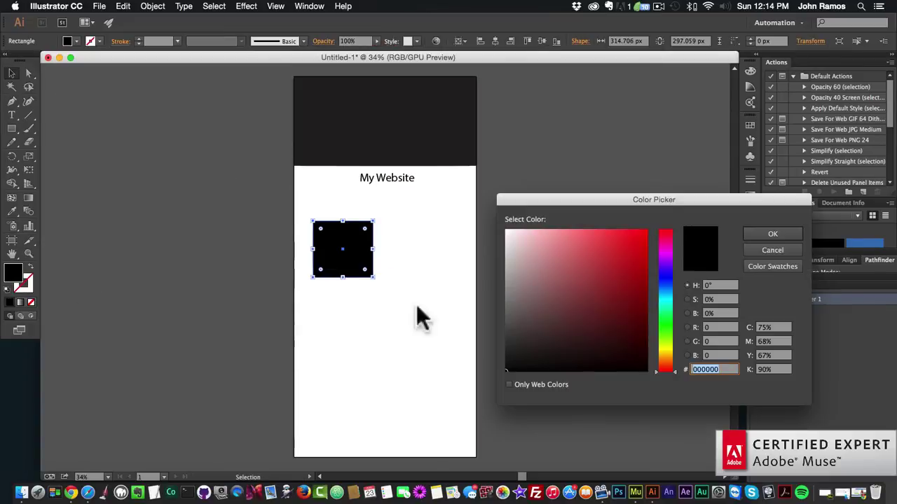
{"action": "left_click", "coordinate": [770, 253]}
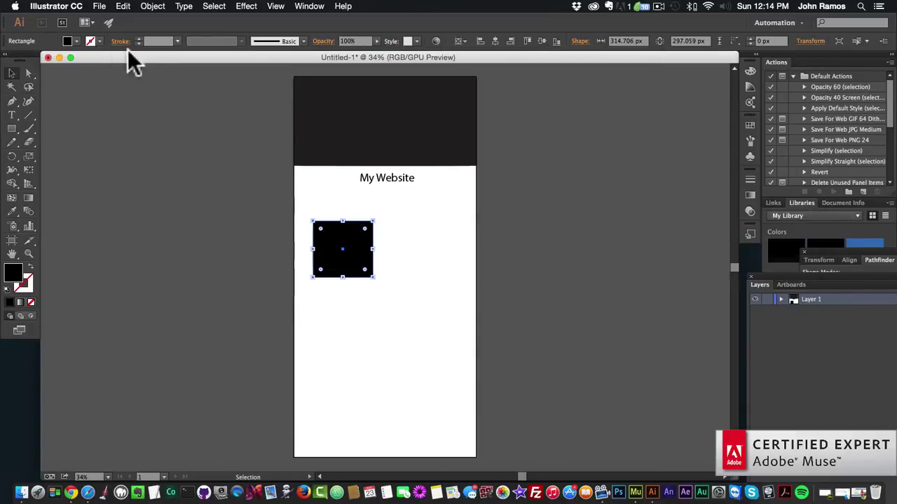
{"action": "double_click", "coordinate": [14, 273]}
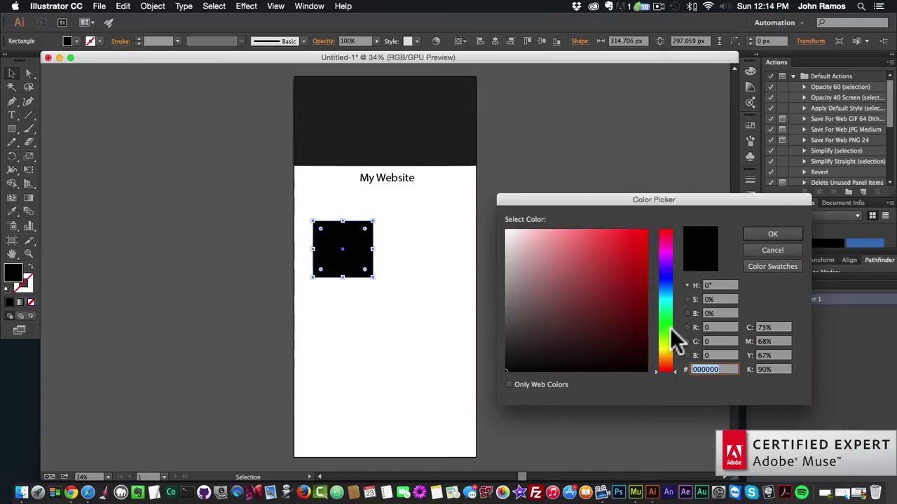
{"action": "left_click_drag", "start_coordinate": [666, 340], "coordinate": [666, 346]}
{"action": "left_click", "coordinate": [763, 234]}
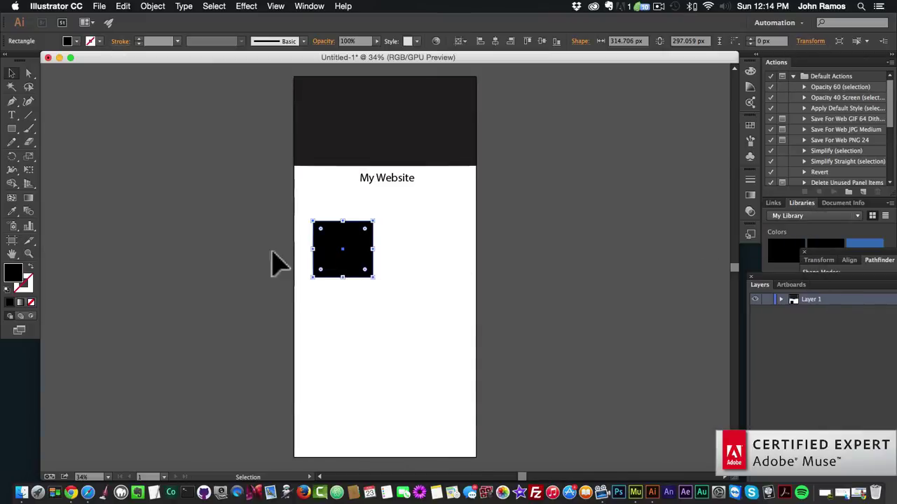
{"action": "left_click", "coordinate": [67, 40]}
{"action": "left_click", "coordinate": [49, 60]}
{"action": "left_click", "coordinate": [192, 204]}
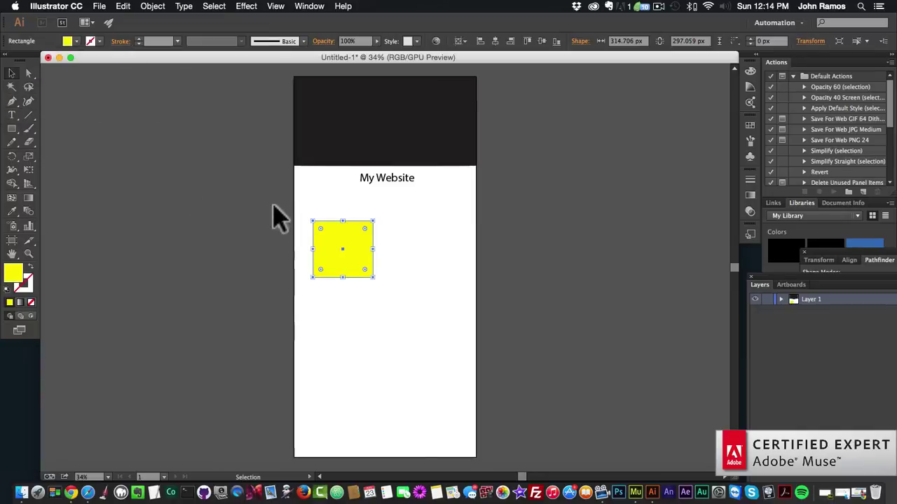
{"action": "left_click_drag", "start_coordinate": [340, 250], "coordinate": [323, 229]}
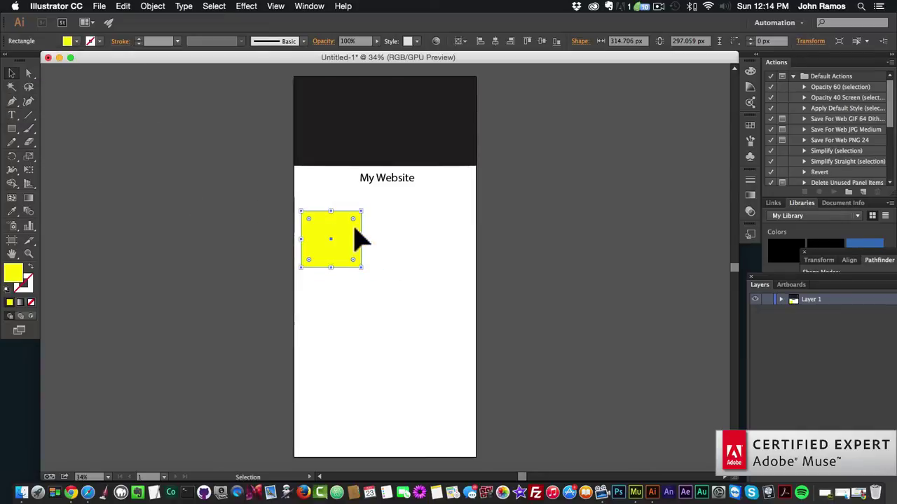
Paste three copies of the yellow square and line all four up into a 2×2 grid.
{"action": "key", "text": "super+v"}
{"action": "left_click_drag", "start_coordinate": [396, 270], "coordinate": [336, 317]}
{"action": "key", "text": "super+v"}
{"action": "left_click", "coordinate": [380, 250]}
{"action": "left_click", "coordinate": [344, 255], "text": "shift"}
{"action": "left_click_drag", "start_coordinate": [407, 247], "coordinate": [424, 245]}
{"action": "left_click_drag", "start_coordinate": [331, 317], "coordinate": [349, 316]}
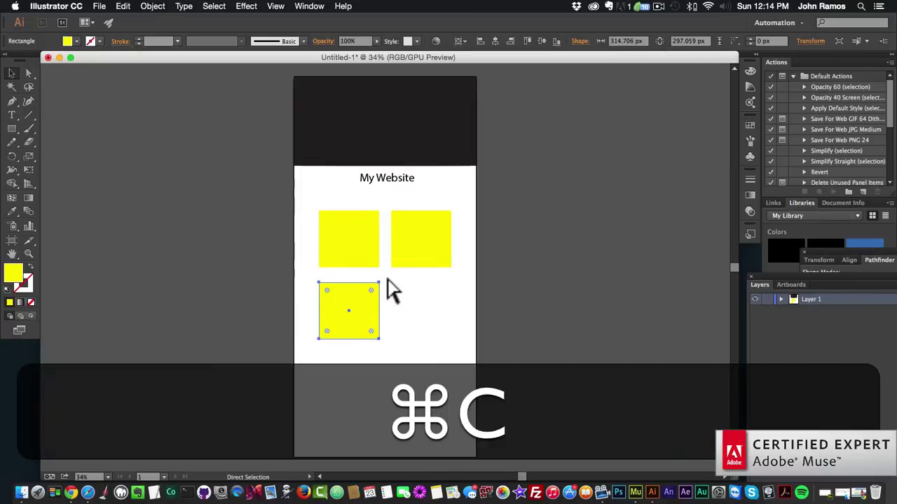
{"action": "key", "text": "super+v"}
{"action": "left_click_drag", "start_coordinate": [393, 290], "coordinate": [424, 322]}
{"action": "left_click", "coordinate": [486, 357]}
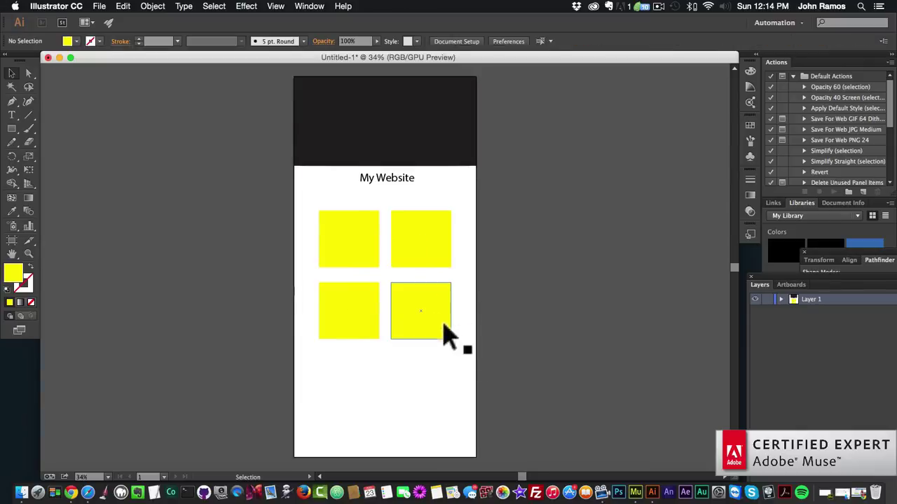
Nudge the 'My Website' title down toward the yellow grid and deselect it.
{"action": "left_click_drag", "start_coordinate": [384, 188], "coordinate": [393, 192]}
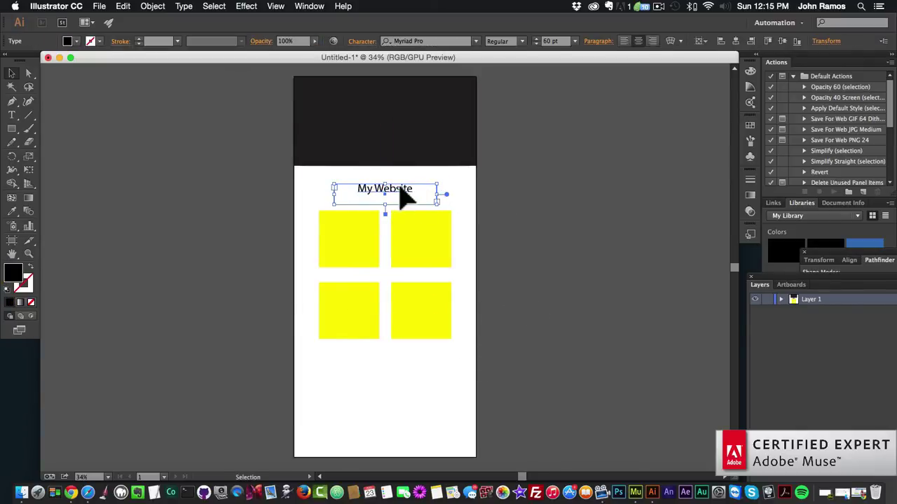
{"action": "left_click", "coordinate": [491, 217]}
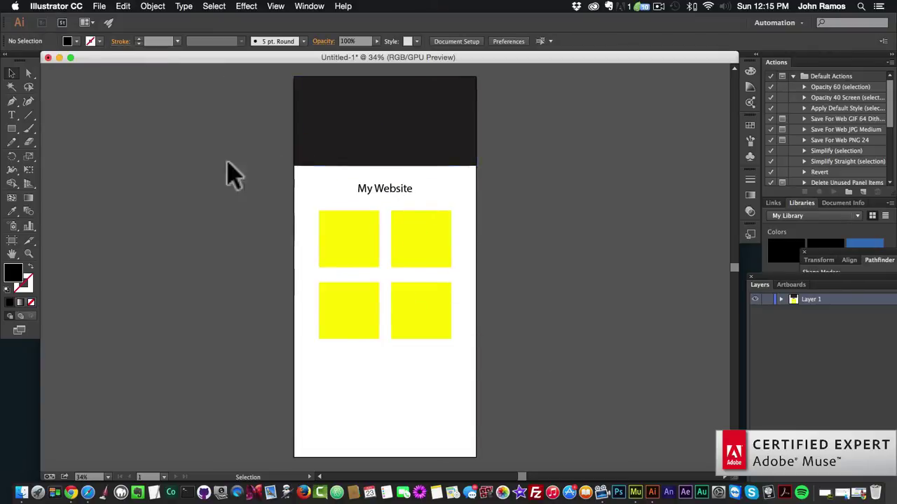
Minimise the Illustrator window and load museforyoushop.com in a new Chrome tab.
{"action": "left_click", "coordinate": [59, 57]}
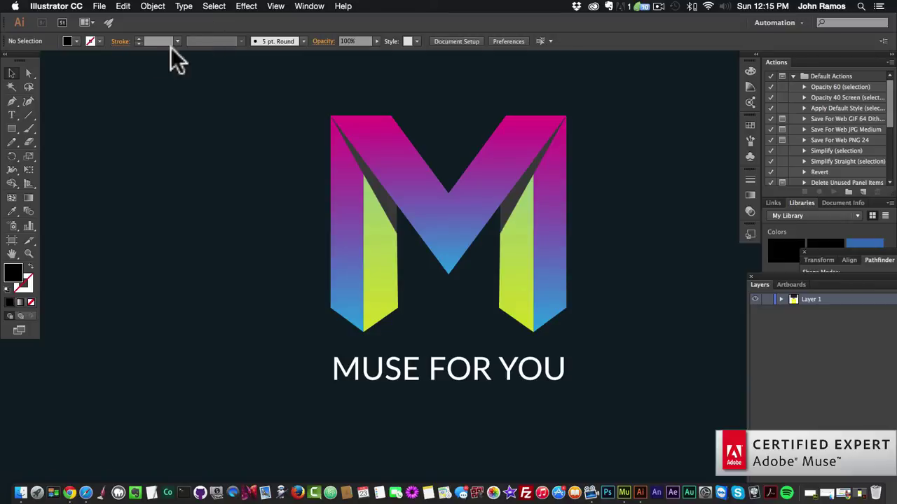
{"action": "left_click", "coordinate": [67, 480]}
{"action": "left_click", "coordinate": [478, 37]}
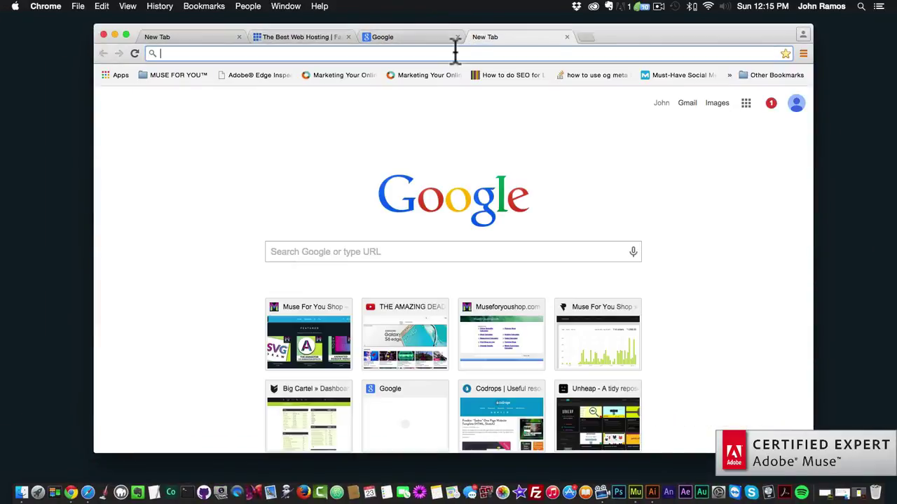
{"action": "type", "text": "museforyoushop.c"}
{"action": "key", "text": "Return"}
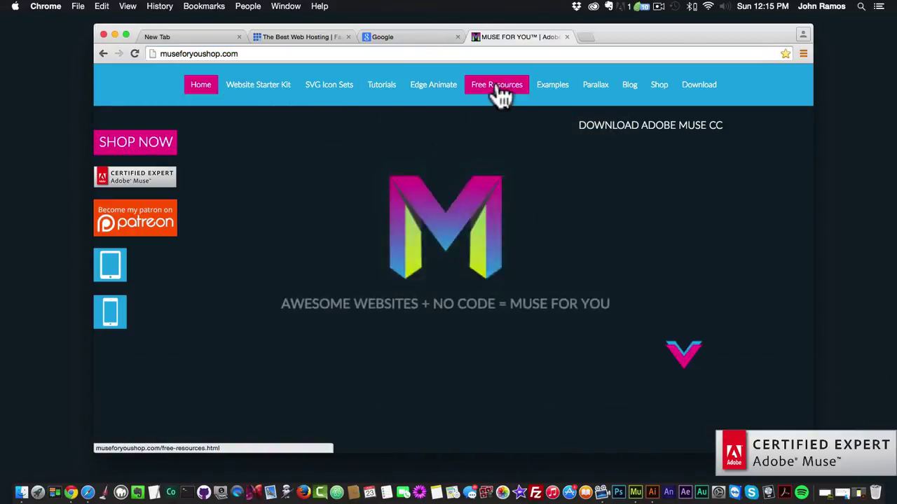
Open the Free Resources page and browse its Photography cards like UNSPLASH.COM and RAUMROT.COM.
{"action": "left_click", "coordinate": [498, 90]}
{"action": "scroll", "coordinate": [389, 185], "scroll_direction": "down", "scroll_amount": 2}
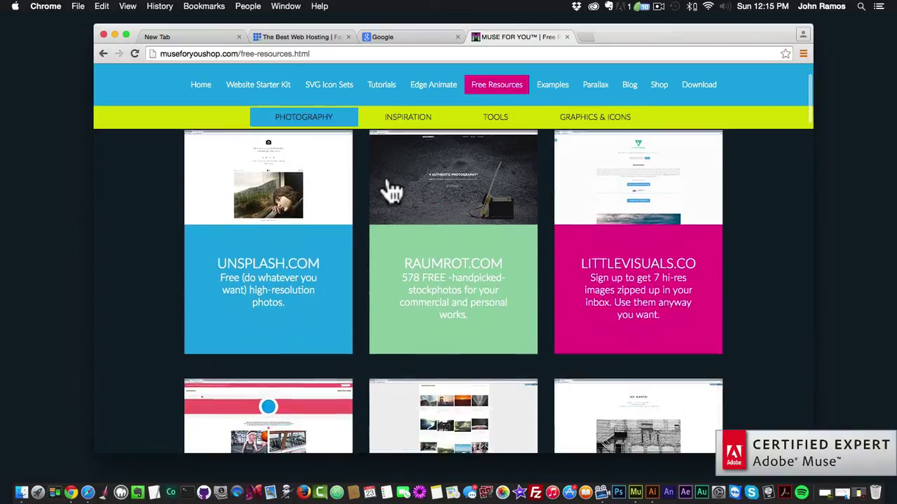
{"action": "scroll", "coordinate": [391, 192], "scroll_direction": "down", "scroll_amount": 2}
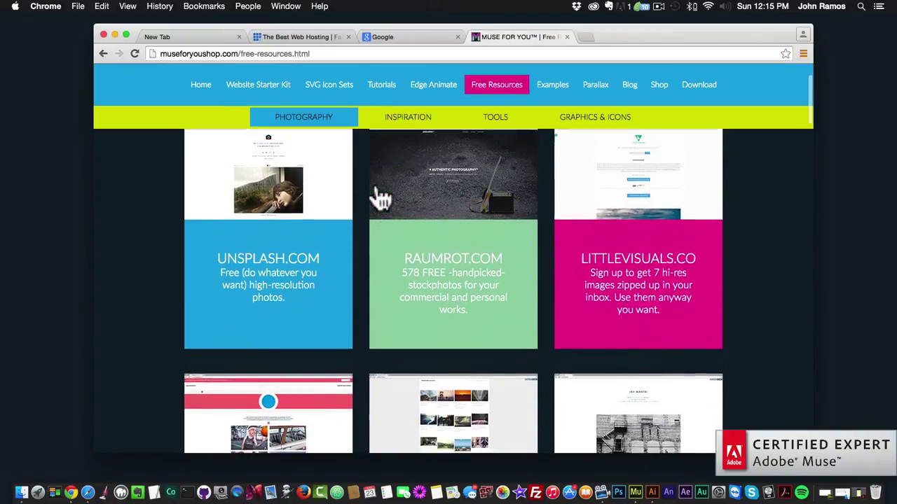
{"action": "scroll", "coordinate": [378, 195], "scroll_direction": "up", "scroll_amount": 3}
{"action": "scroll", "coordinate": [376, 162], "scroll_direction": "up", "scroll_amount": 1}
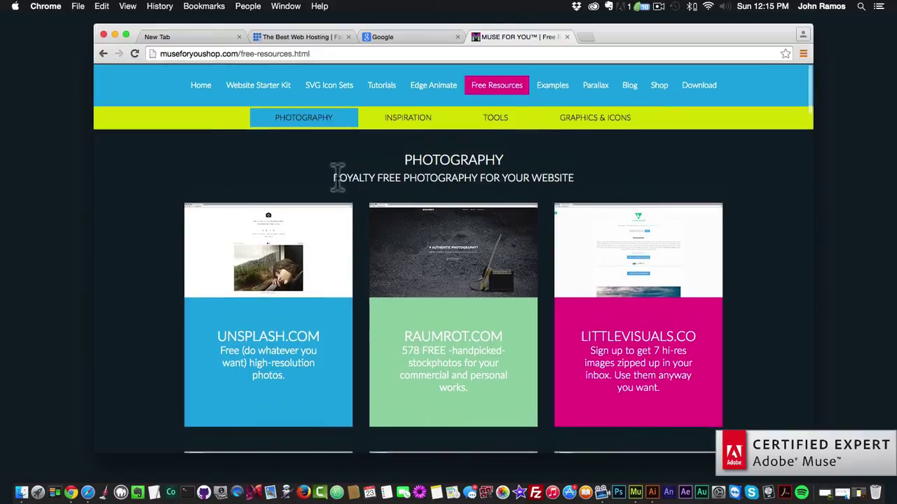
{"action": "scroll", "coordinate": [516, 202], "scroll_direction": "down", "scroll_amount": 5}
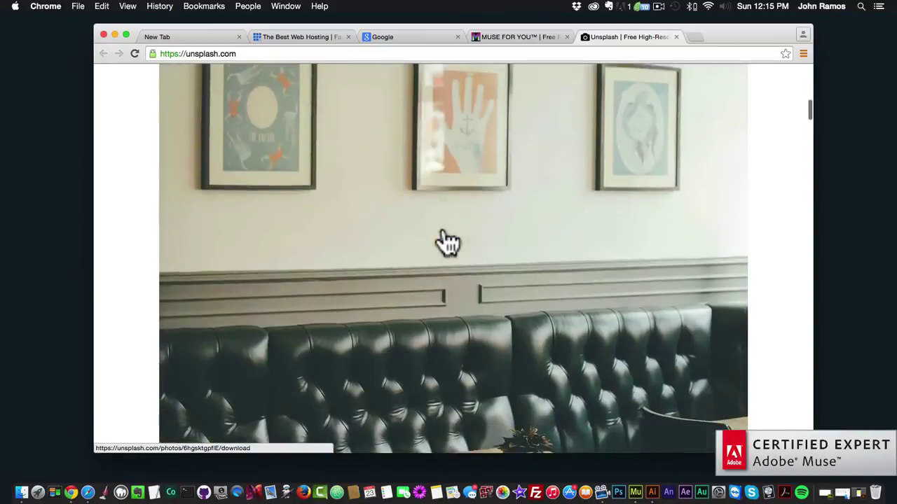
{"action": "scroll", "coordinate": [447, 241], "scroll_direction": "down", "scroll_amount": 20}
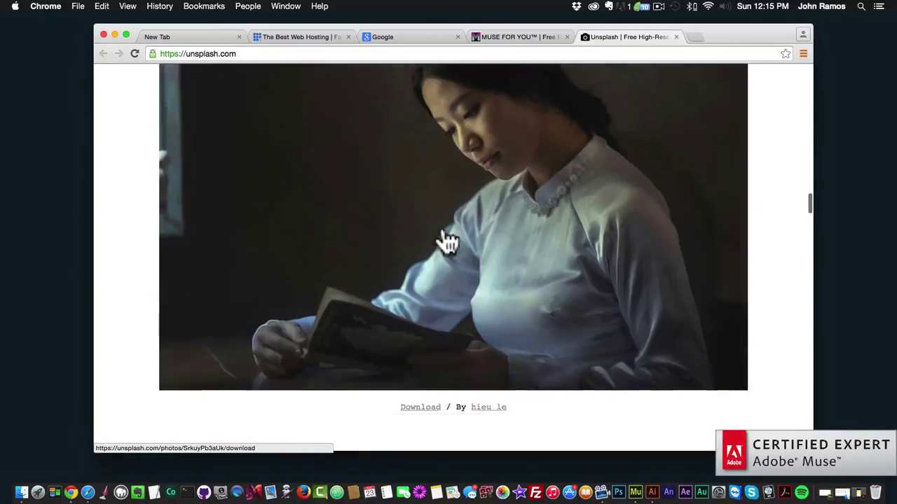
{"action": "scroll", "coordinate": [447, 241], "scroll_direction": "down", "scroll_amount": 20}
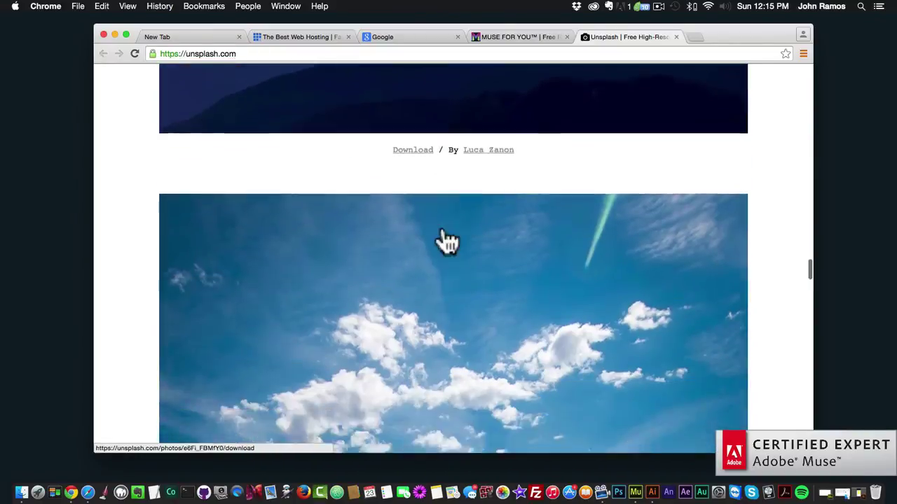
{"action": "scroll", "coordinate": [447, 241], "scroll_direction": "down", "scroll_amount": 20}
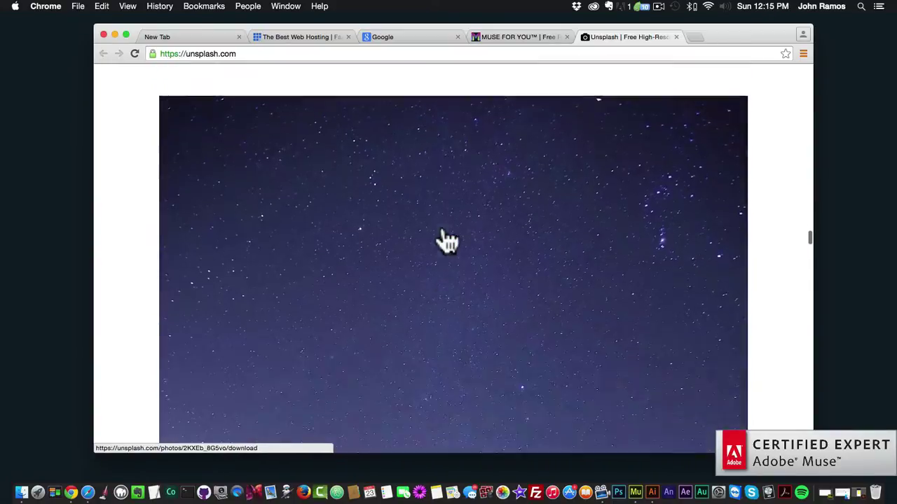
{"action": "scroll", "coordinate": [447, 242], "scroll_direction": "down", "scroll_amount": 15}
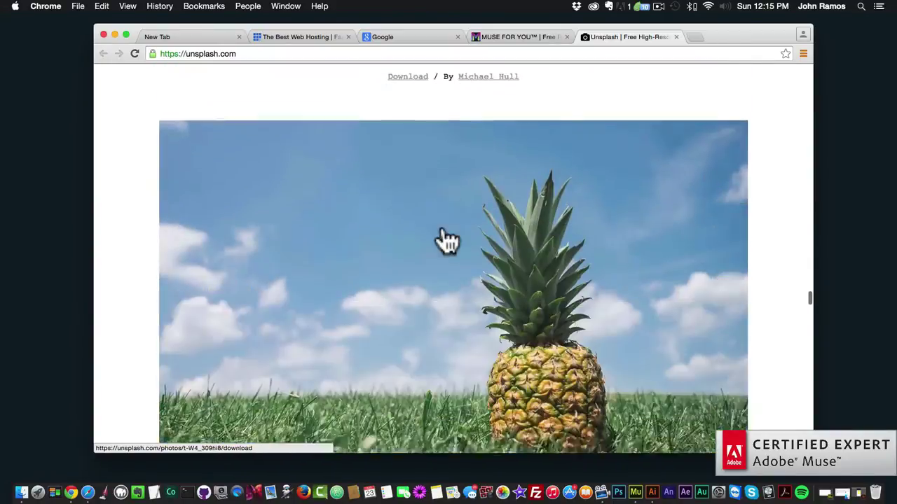
{"action": "scroll", "coordinate": [448, 241], "scroll_direction": "down", "scroll_amount": 20}
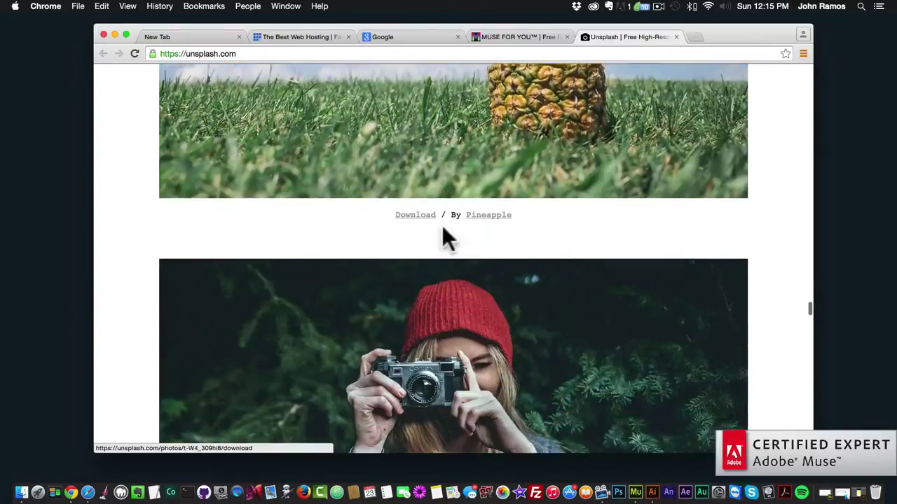
{"action": "scroll", "coordinate": [448, 241], "scroll_direction": "up", "scroll_amount": 20}
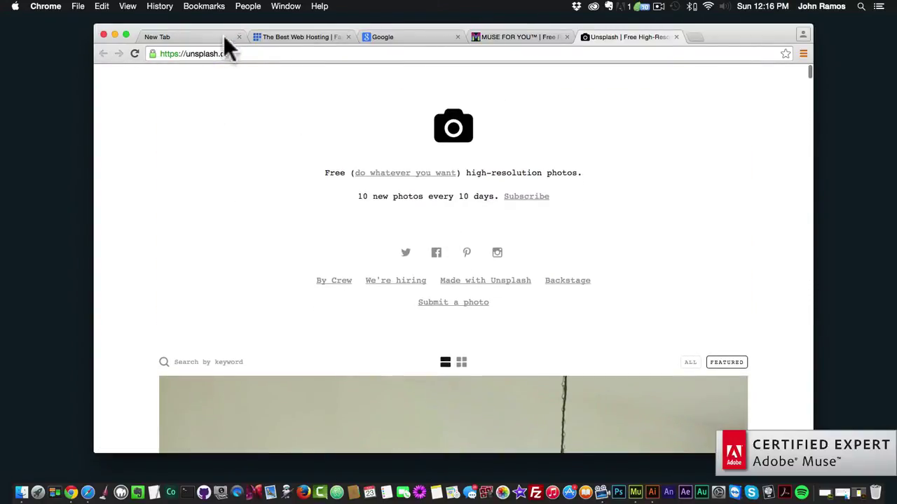
Return to the Muse For You free-resources tab and scroll down to the COLOR.ADOBE.COM Tools card.
{"action": "left_click", "coordinate": [508, 39]}
{"action": "scroll", "coordinate": [369, 280], "scroll_direction": "down", "scroll_amount": 5}
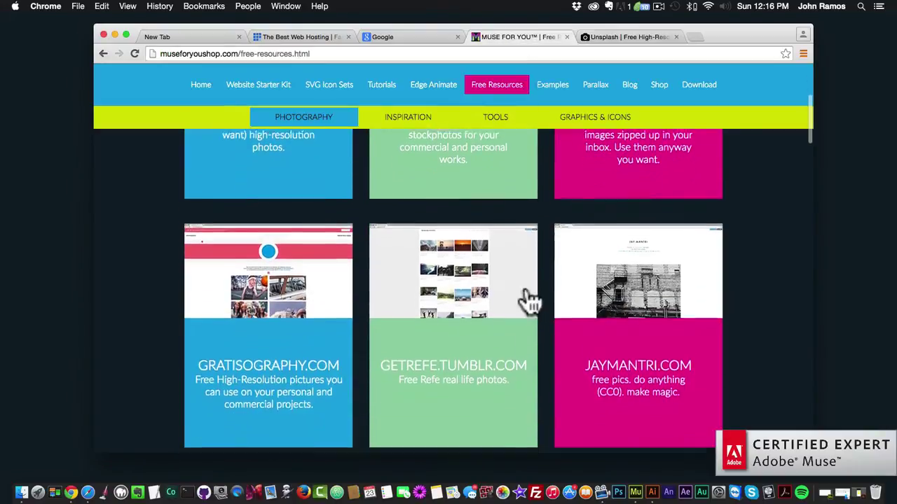
{"action": "scroll", "coordinate": [529, 302], "scroll_direction": "down", "scroll_amount": 15}
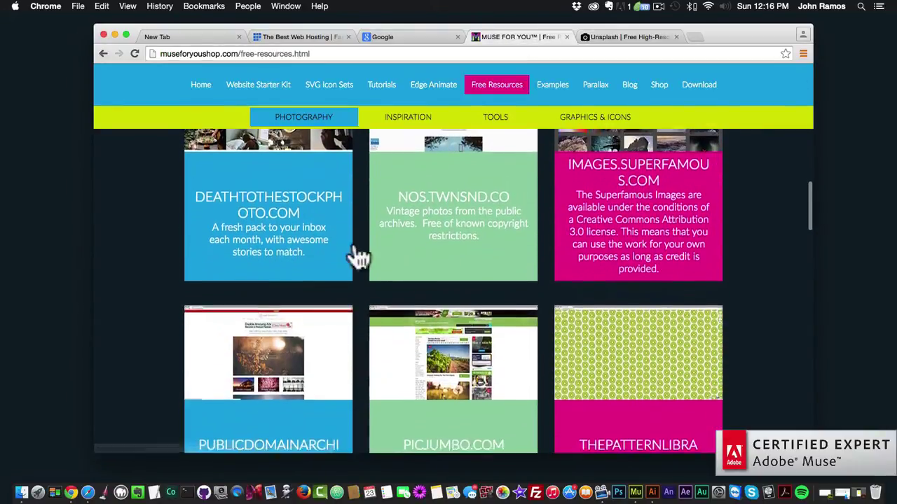
{"action": "scroll", "coordinate": [532, 310], "scroll_direction": "down", "scroll_amount": 15}
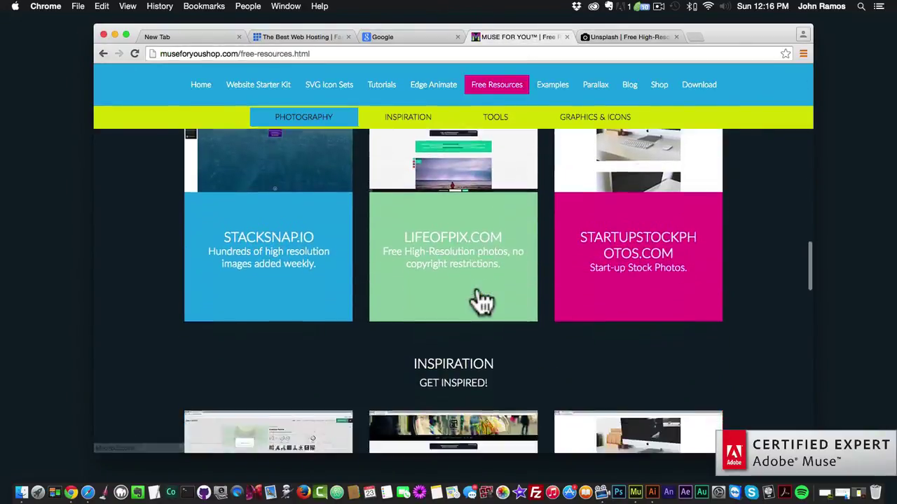
{"action": "scroll", "coordinate": [481, 301], "scroll_direction": "down", "scroll_amount": 8}
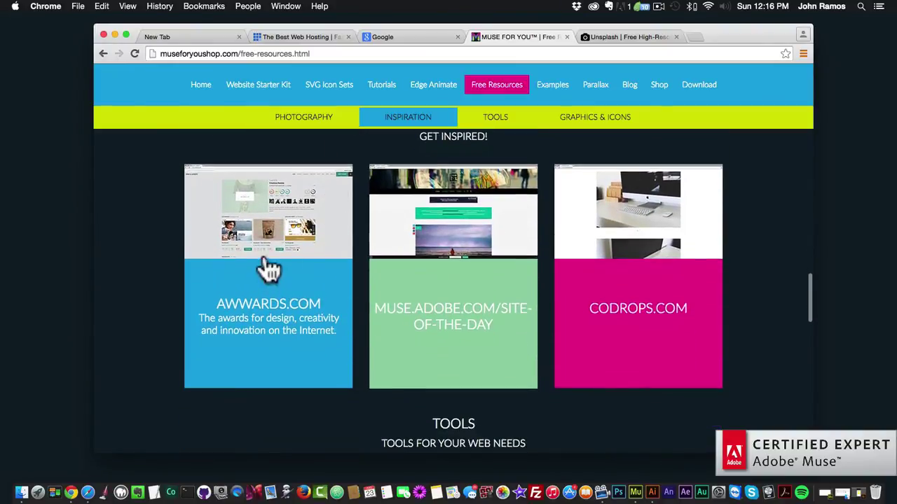
{"action": "scroll", "coordinate": [483, 288], "scroll_direction": "down", "scroll_amount": 2}
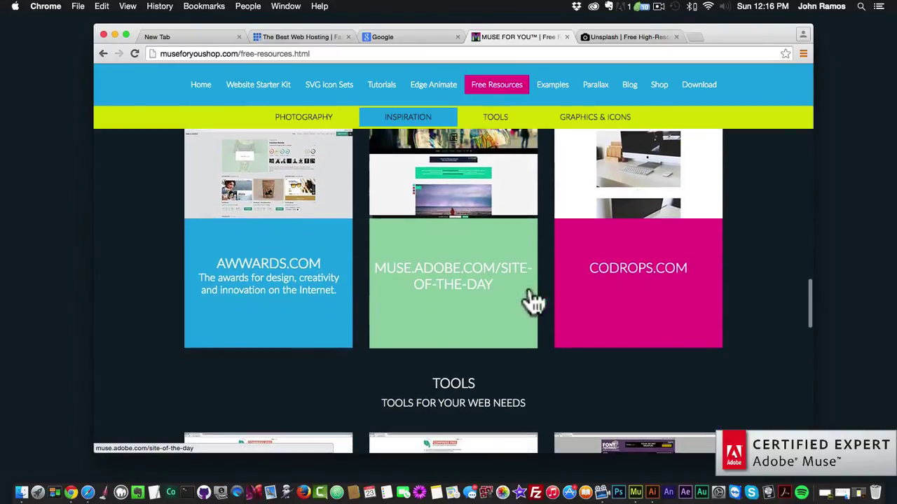
{"action": "scroll", "coordinate": [544, 301], "scroll_direction": "up", "scroll_amount": 2}
{"action": "scroll", "coordinate": [543, 300], "scroll_direction": "down", "scroll_amount": 5}
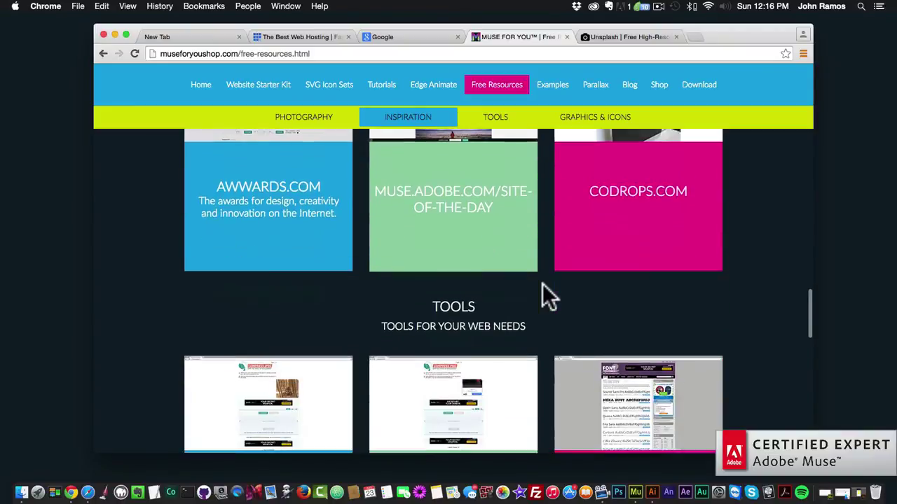
{"action": "scroll", "coordinate": [542, 286], "scroll_direction": "down", "scroll_amount": 5}
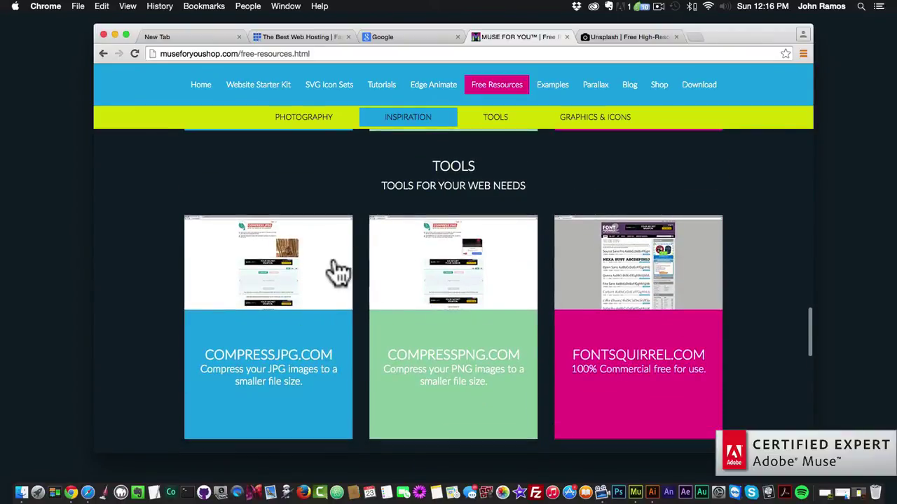
{"action": "scroll", "coordinate": [350, 277], "scroll_direction": "down", "scroll_amount": 9}
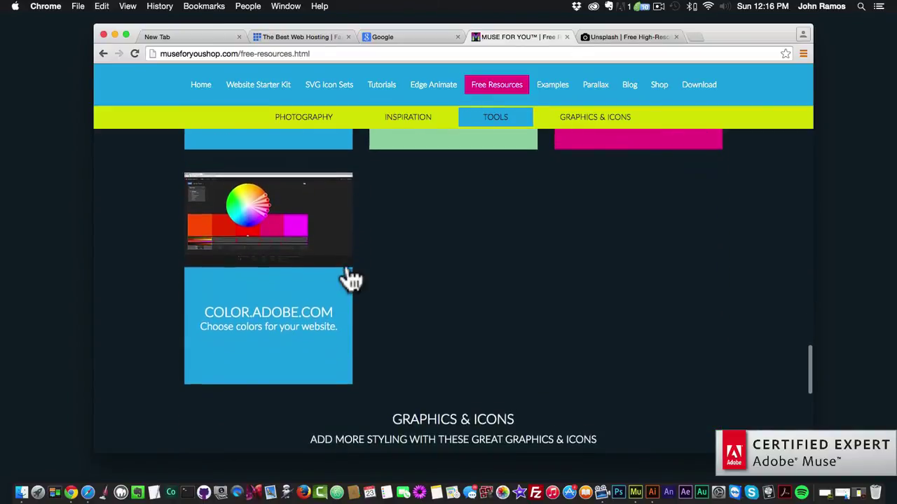
{"action": "scroll", "coordinate": [344, 276], "scroll_direction": "up", "scroll_amount": 1}
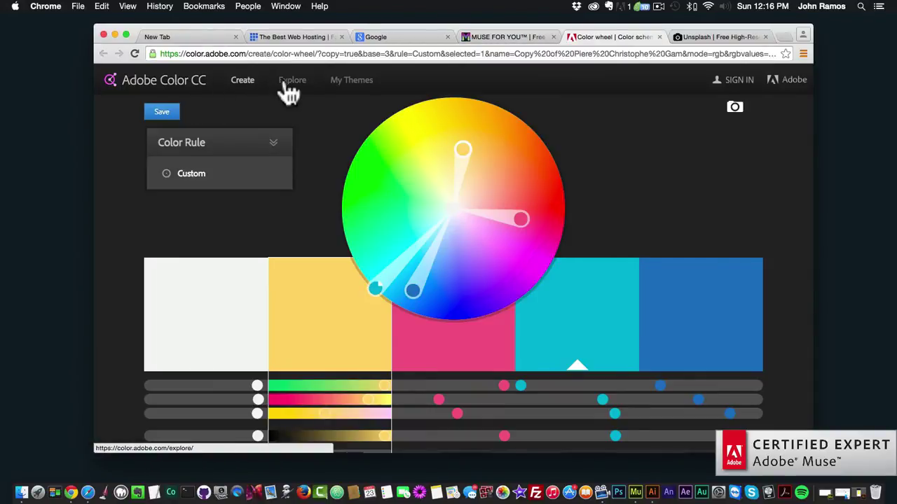
Browse Adobe Color CC's Explore page of newest community themes like My Color Theme and Boy Blue.
{"action": "left_click", "coordinate": [291, 82]}
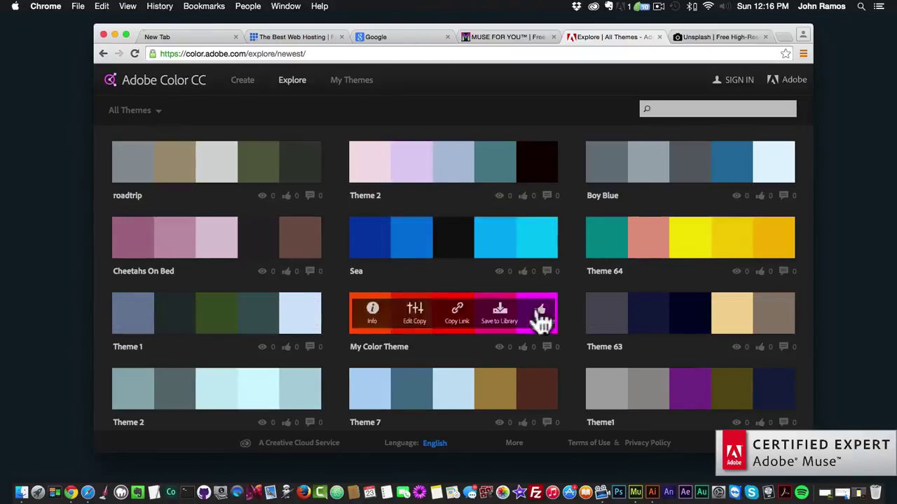
{"action": "scroll", "coordinate": [300, 168], "scroll_direction": "down", "scroll_amount": 15}
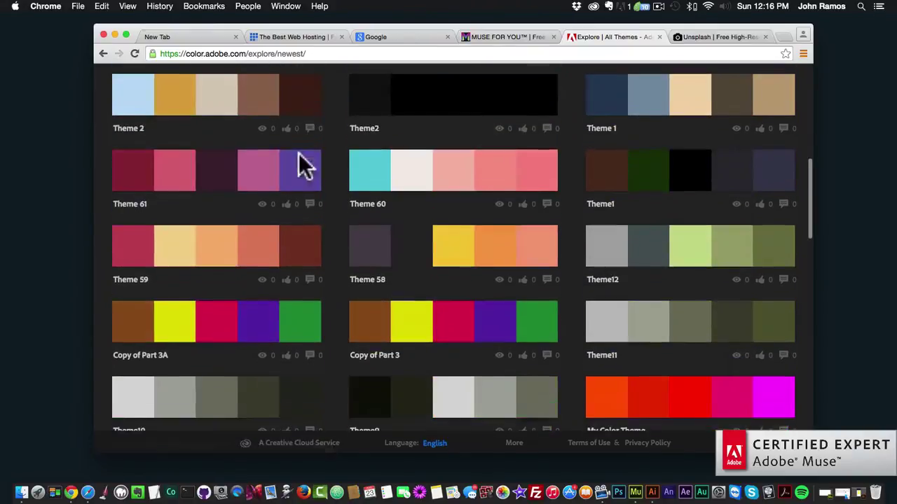
{"action": "scroll", "coordinate": [300, 161], "scroll_direction": "up", "scroll_amount": 15}
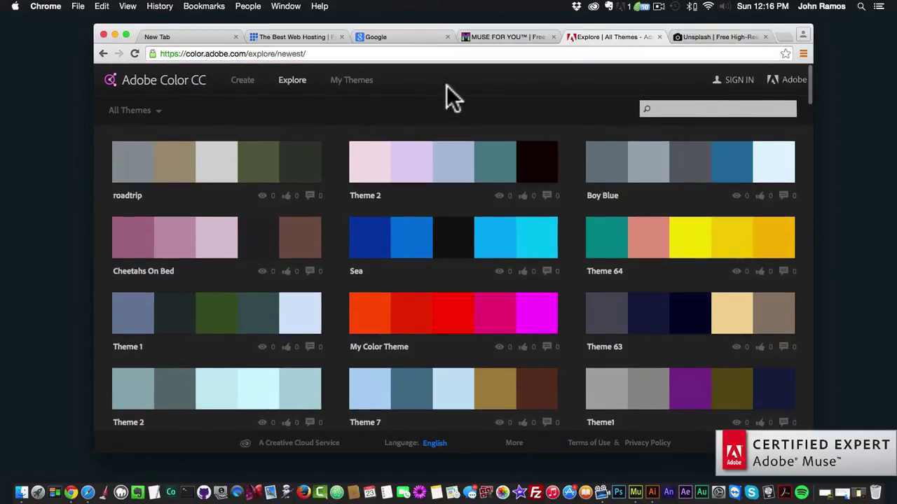
Go back to the MUSE FOR YOU tab at the Photography section (Unsplash, Raumrot, Littlevisuals).
{"action": "left_click", "coordinate": [517, 36]}
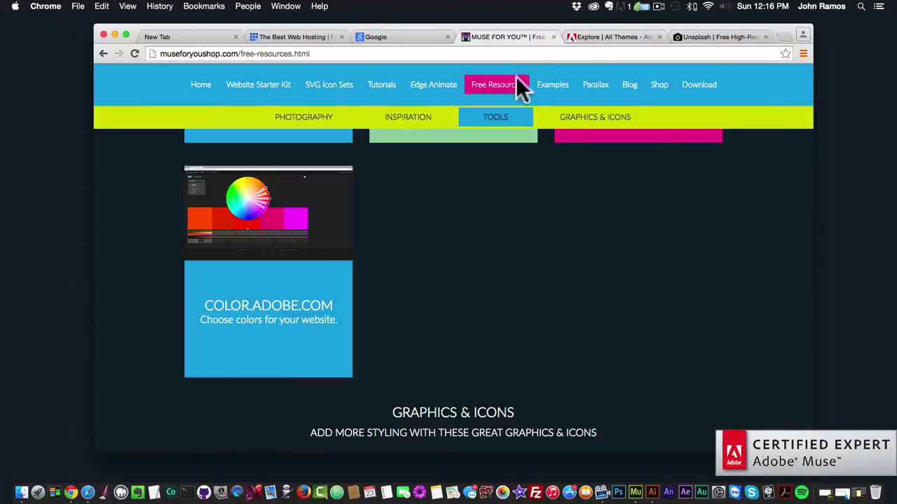
{"action": "scroll", "coordinate": [539, 183], "scroll_direction": "up", "scroll_amount": 10}
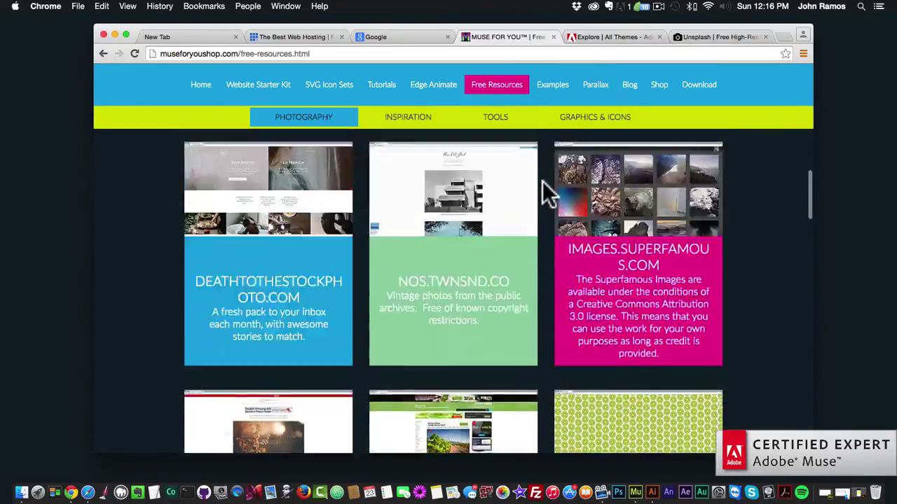
{"action": "scroll", "coordinate": [545, 189], "scroll_direction": "up", "scroll_amount": 5}
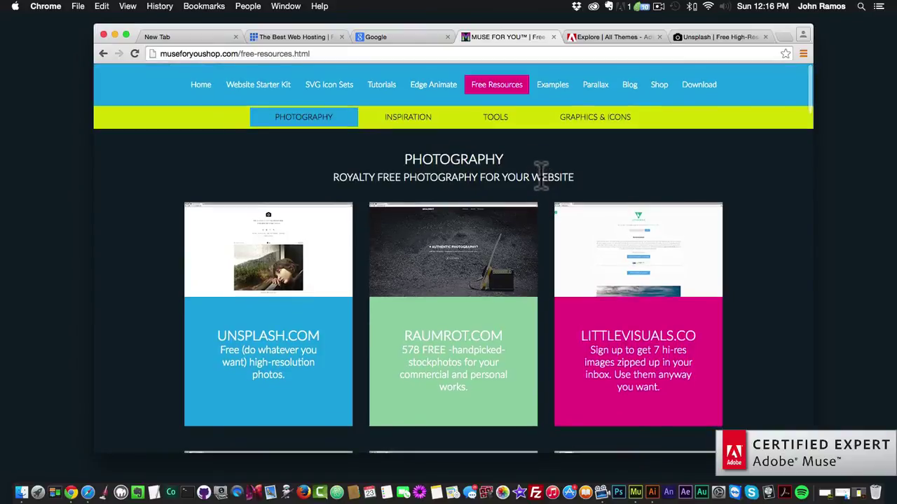